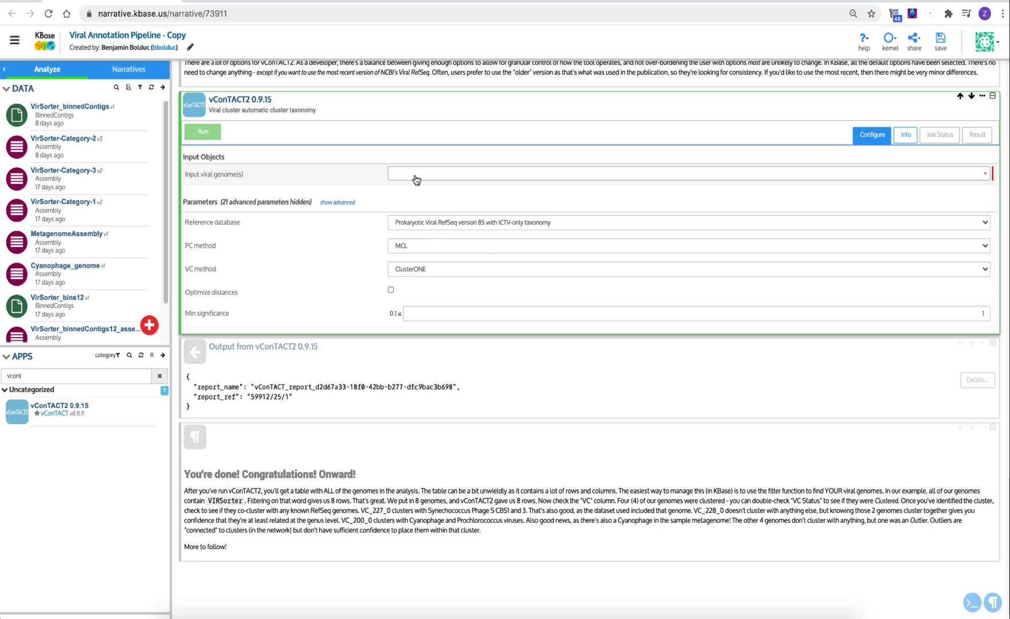
scroll(415, 180, "up", 1)
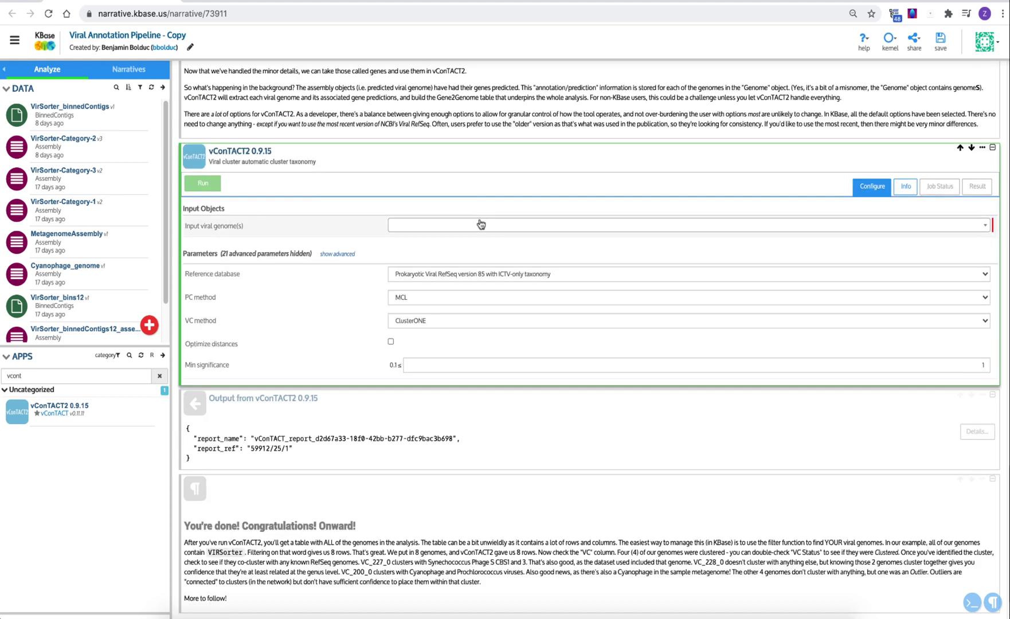
Step: Choose VirSorter_cat12 from the input viral genome(s) list, leaving other parameters at defaults
left_click(480, 225)
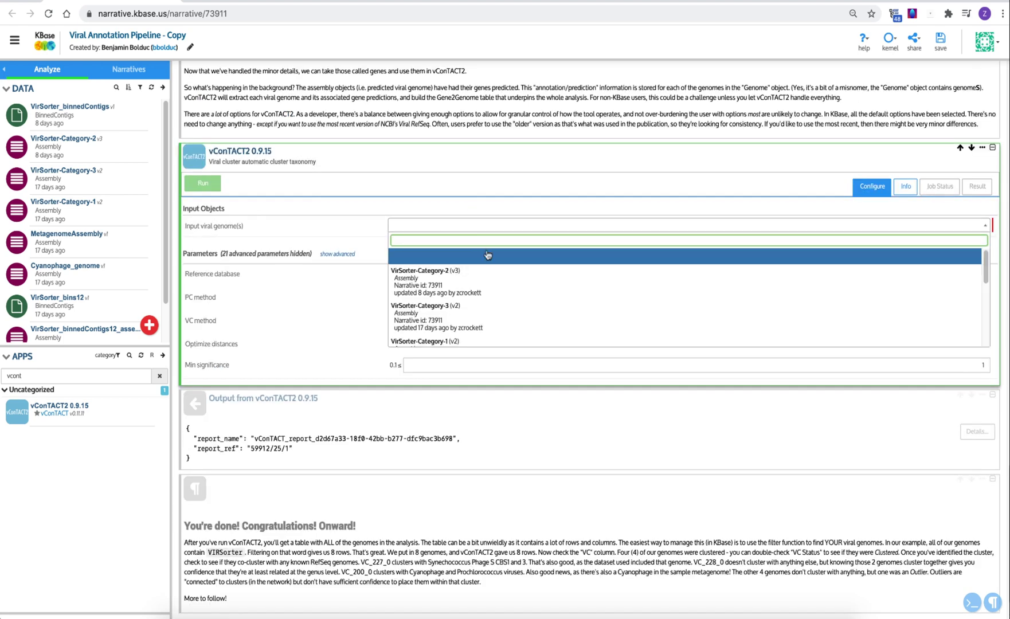
scroll(514, 289, "down", 1)
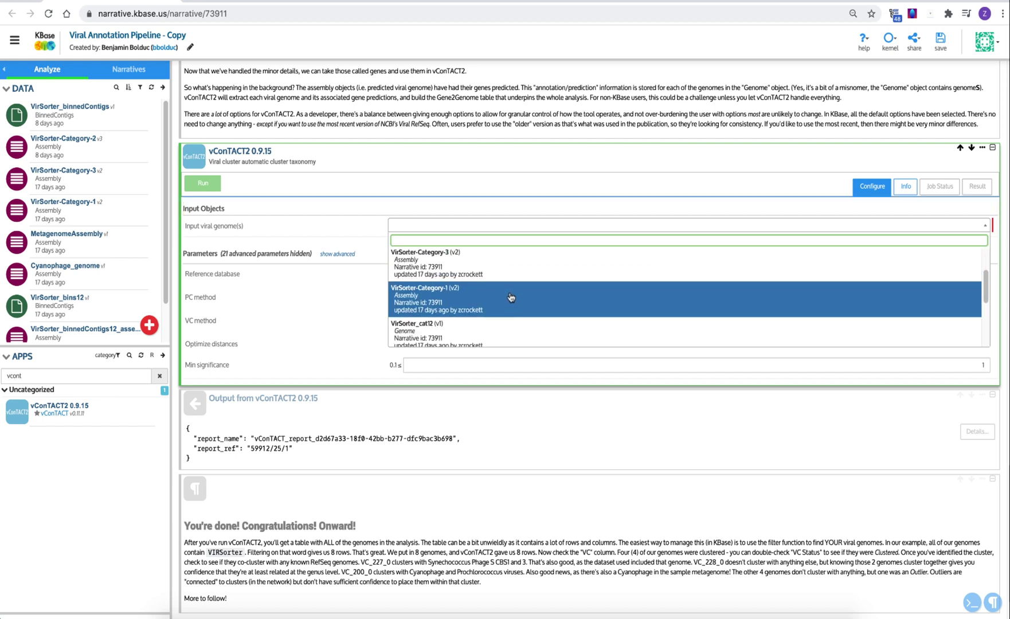
left_click(513, 332)
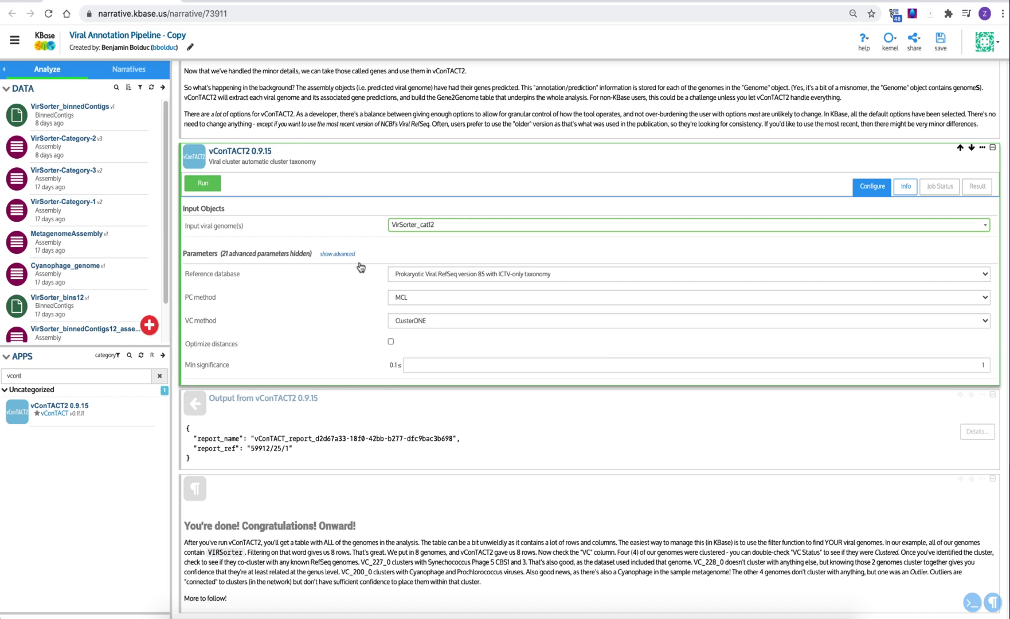
Step: Expand the 21 advanced vConTACT2 parameters for review, then collapse them again
left_click(345, 255)
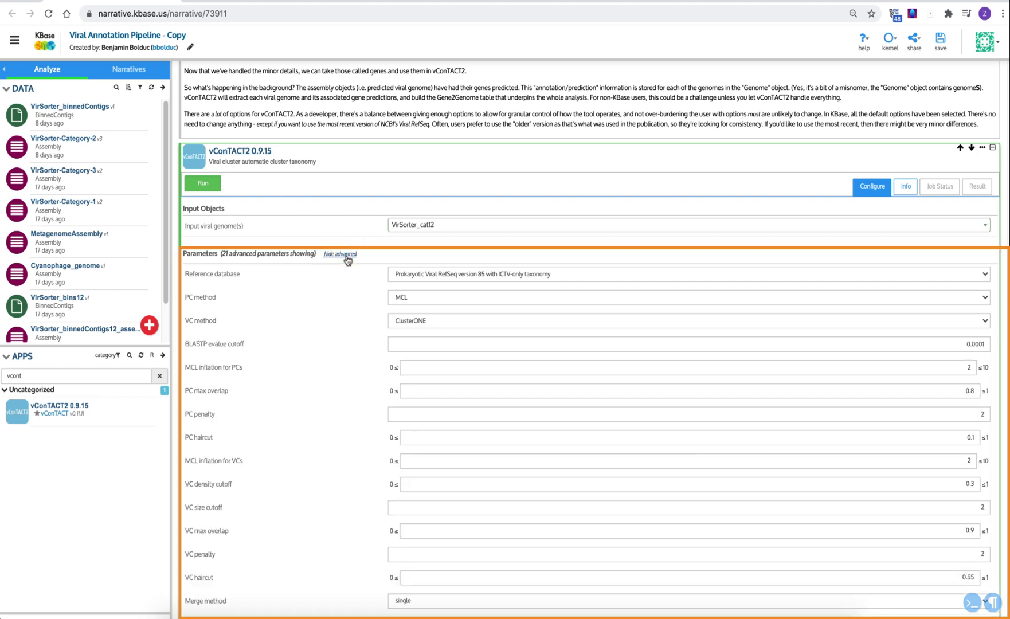
scroll(348, 262, "down", 1)
scroll(348, 261, "down", 2)
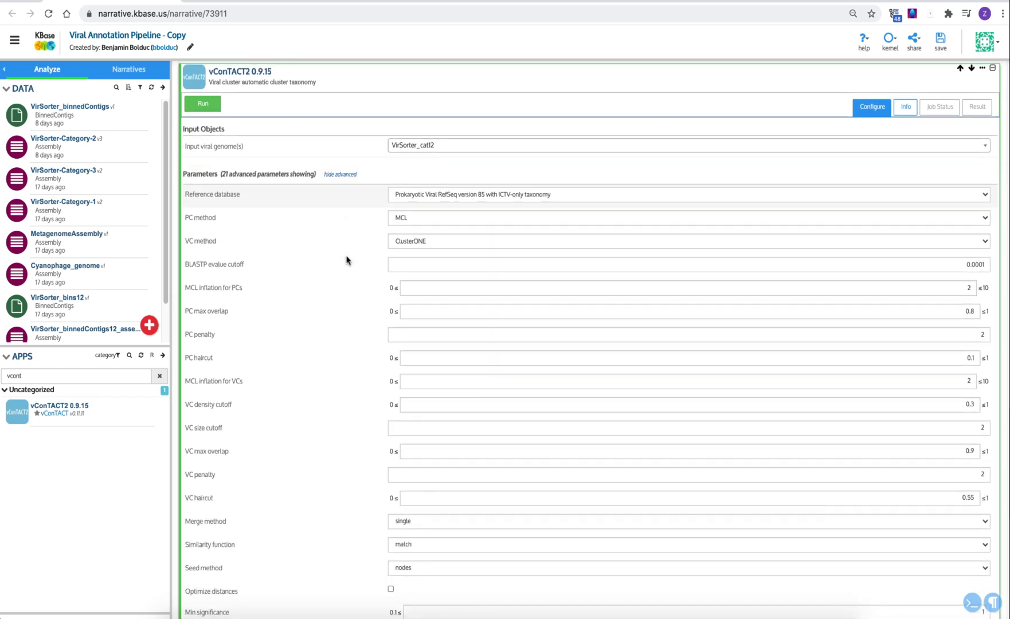
left_click(348, 165)
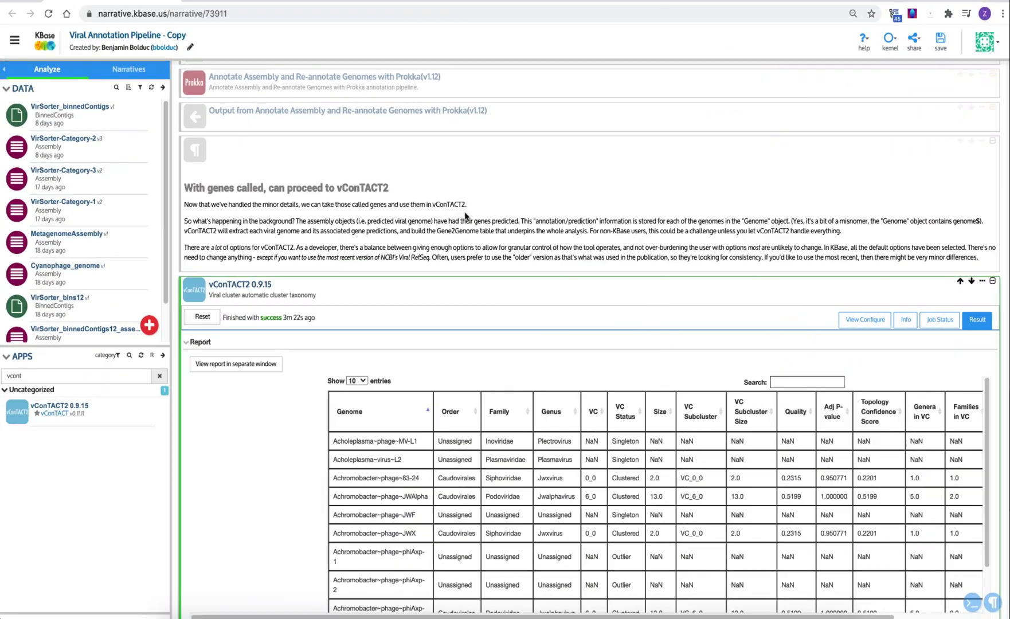
scroll(464, 217, "down", 1)
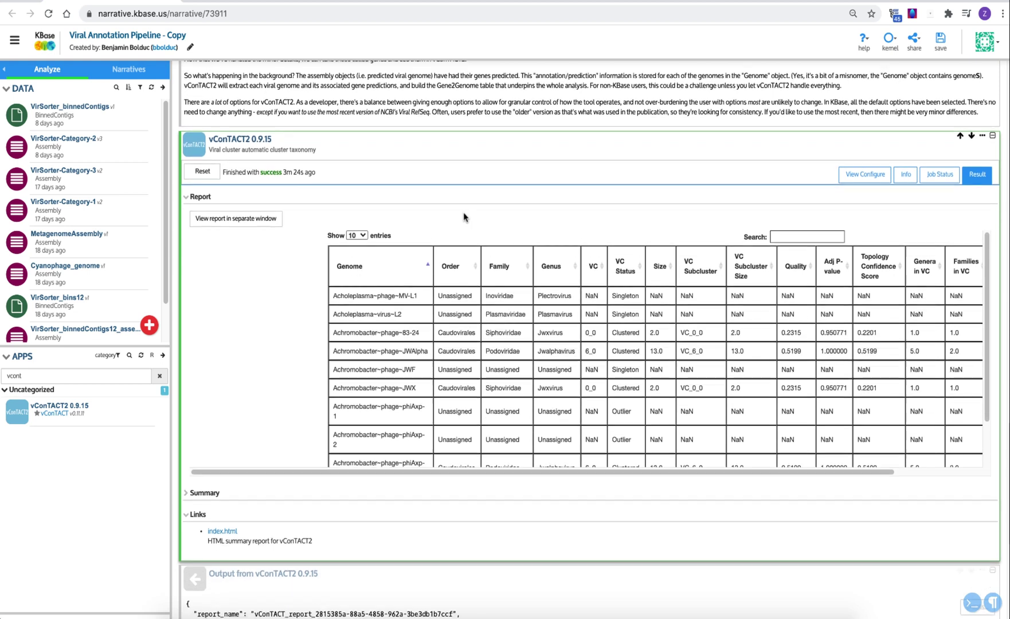
scroll(453, 289, "right", 2)
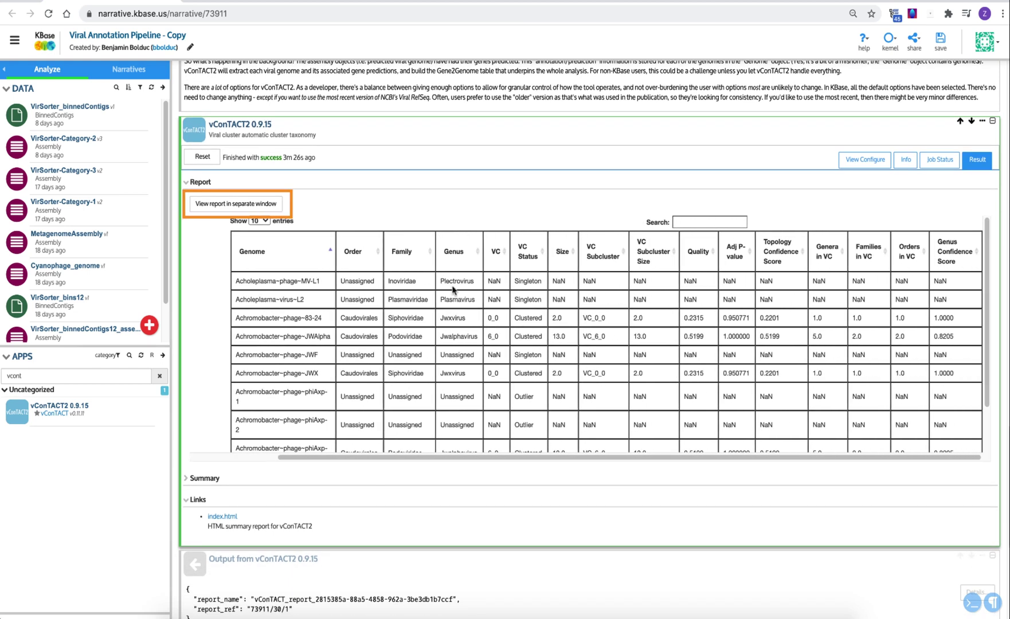